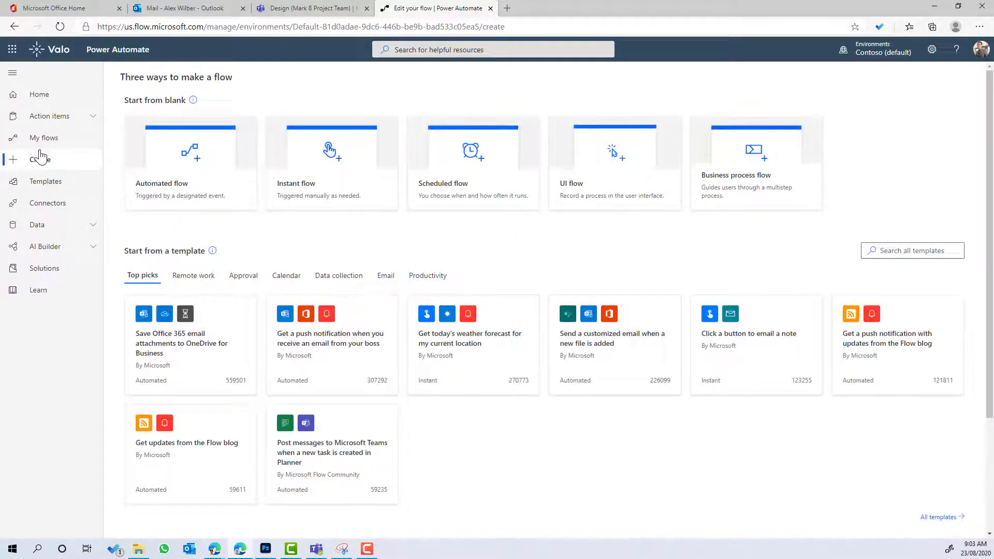
Search the templates for "Follow up on a message" and create a flow from that template using the Microsoft Teams connection.
{"action": "left_click", "coordinate": [177, 141]}
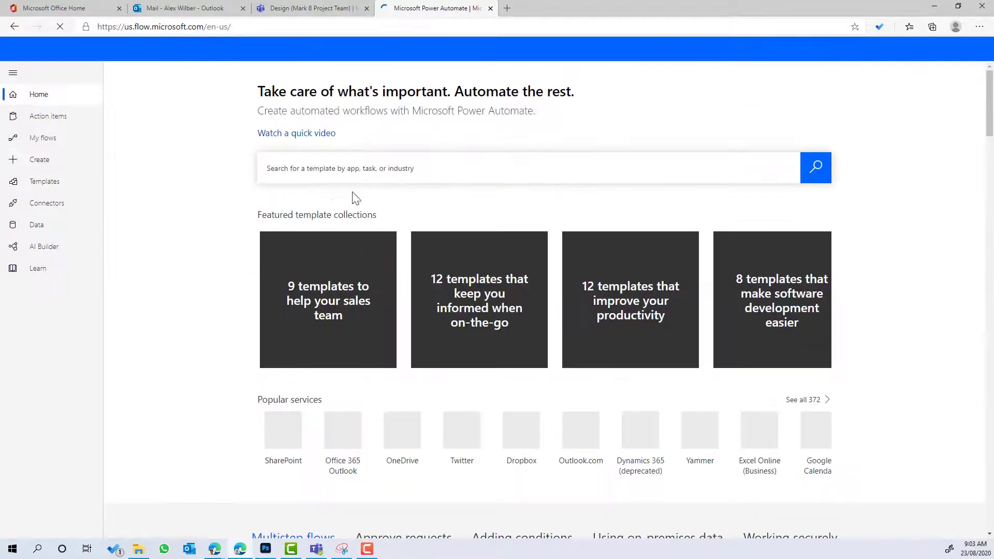
{"action": "left_click", "coordinate": [321, 166]}
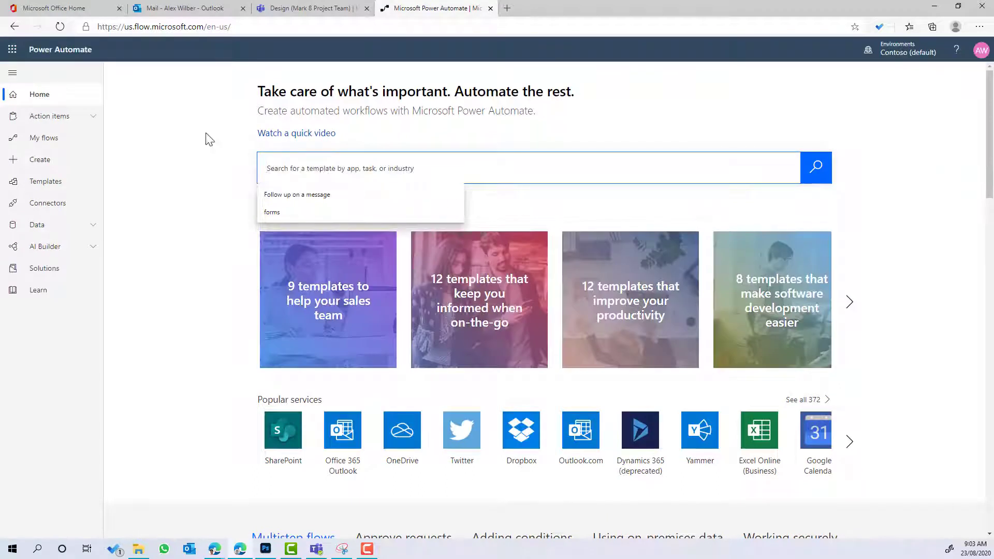
{"action": "left_click", "coordinate": [337, 193]}
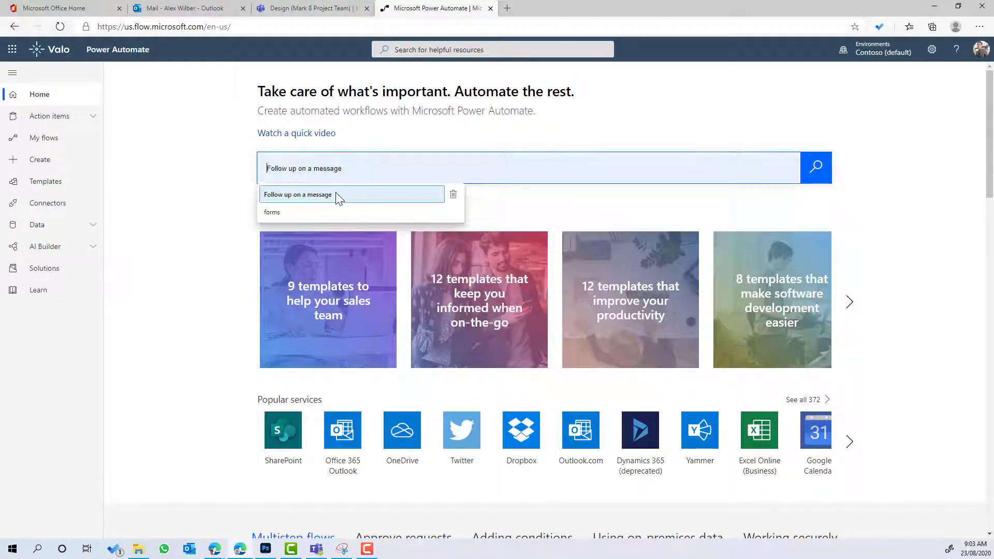
{"action": "left_click", "coordinate": [289, 201]}
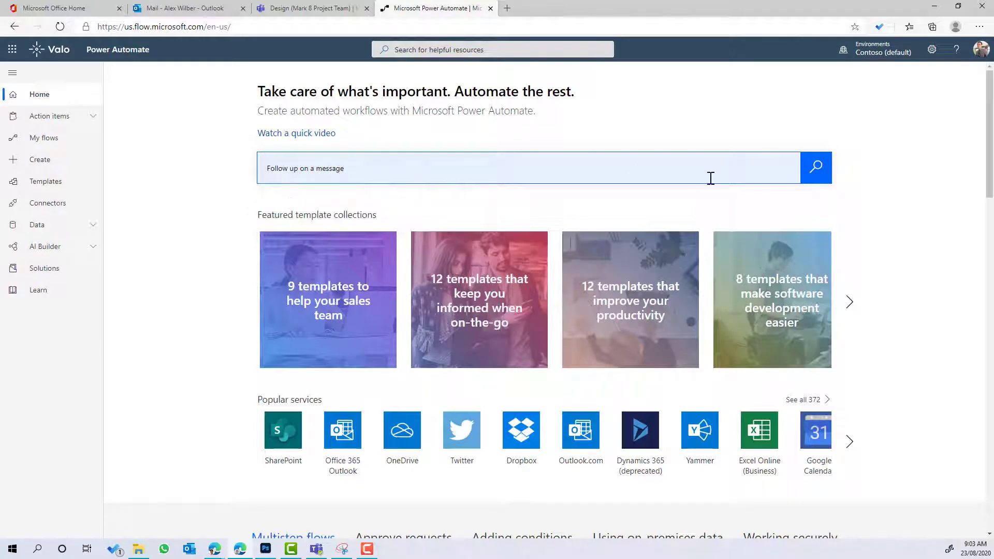
{"action": "left_click", "coordinate": [815, 166]}
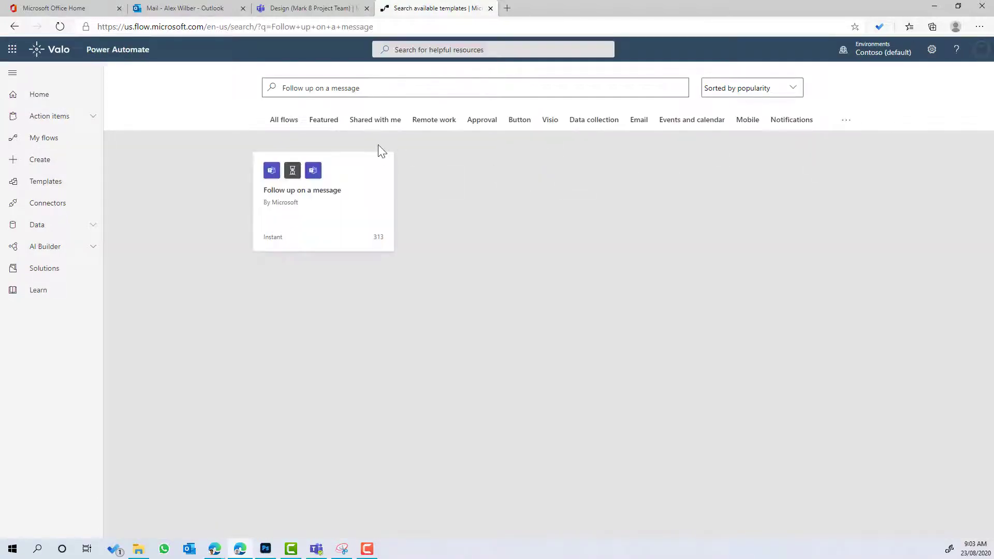
{"action": "left_click", "coordinate": [320, 200]}
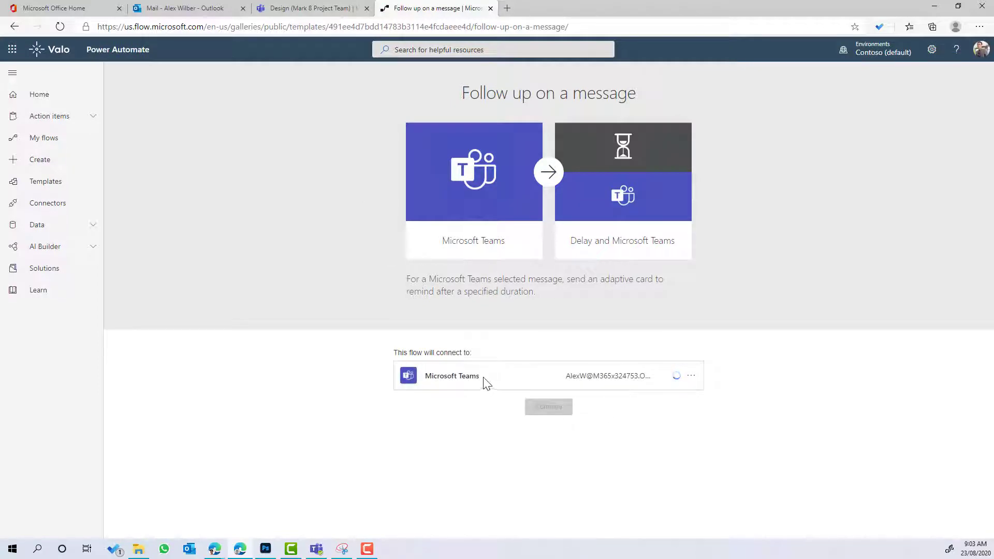
{"action": "left_click", "coordinate": [548, 408]}
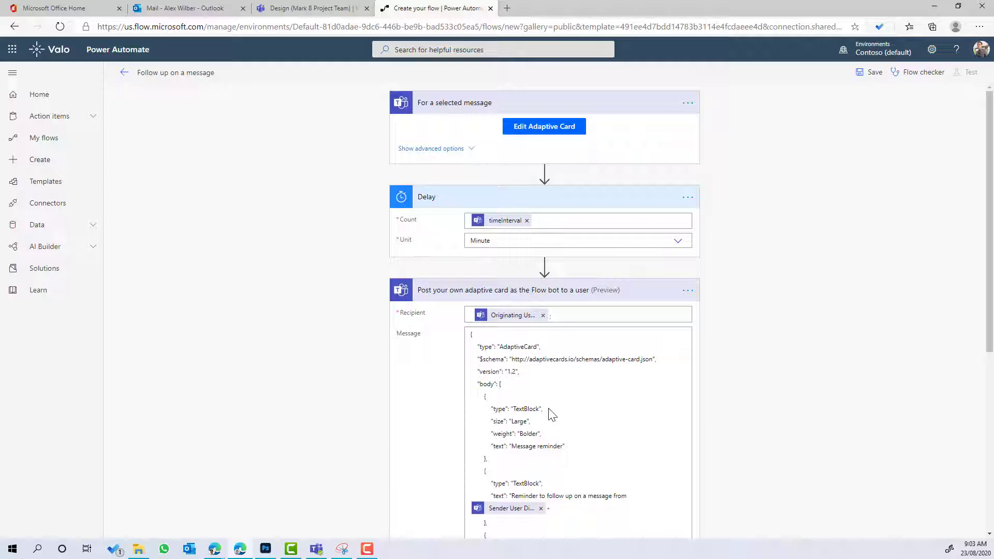
Add a "1 minute" choice with value 1 to the reminder options of the trigger's adaptive card and save the card.
{"action": "left_click", "coordinate": [549, 136]}
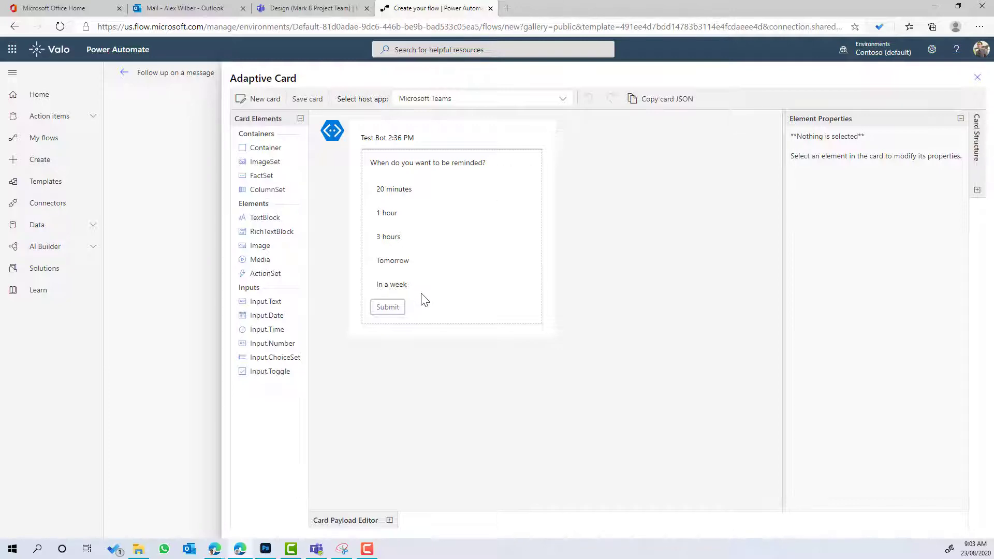
{"action": "left_click", "coordinate": [447, 266]}
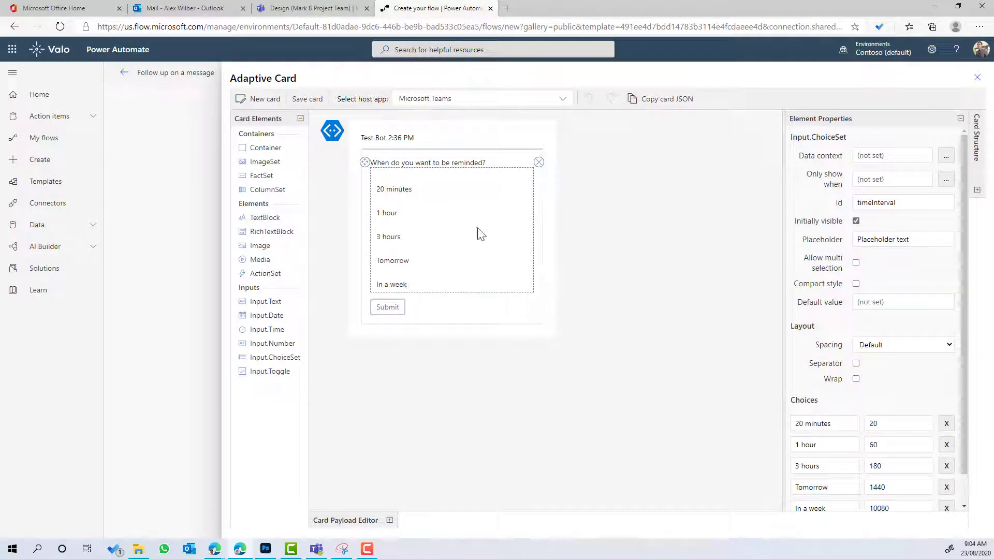
{"action": "scroll", "coordinate": [856, 342], "scroll_direction": "down", "scroll_amount": 1}
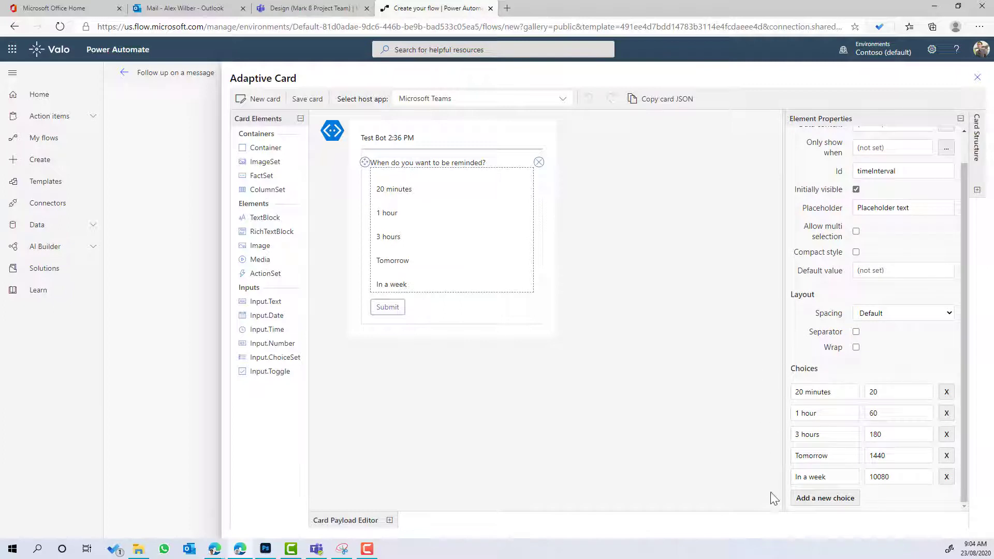
{"action": "left_click", "coordinate": [824, 498]}
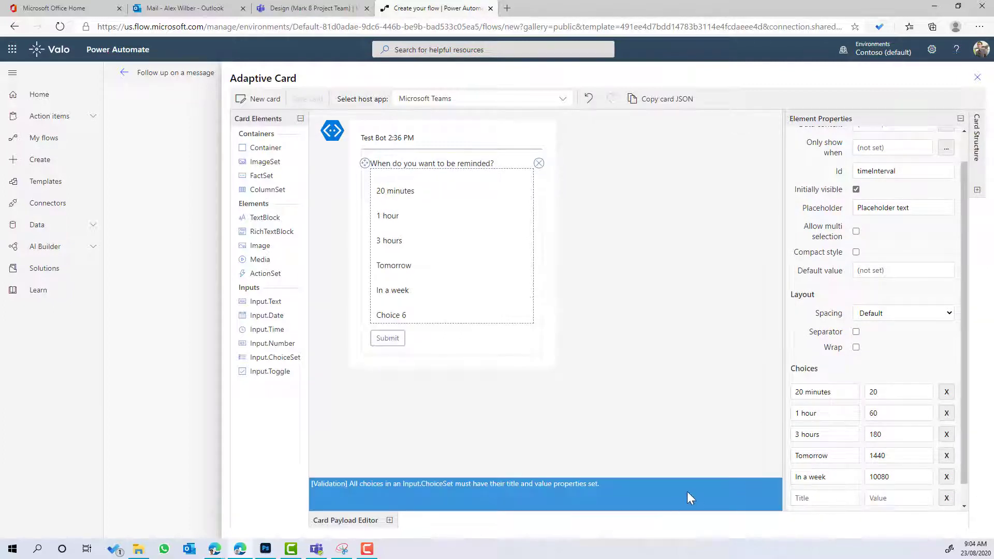
{"action": "scroll", "coordinate": [800, 476], "scroll_direction": "down", "scroll_amount": 1}
{"action": "left_click", "coordinate": [820, 477]}
{"action": "type", "text": "1"}
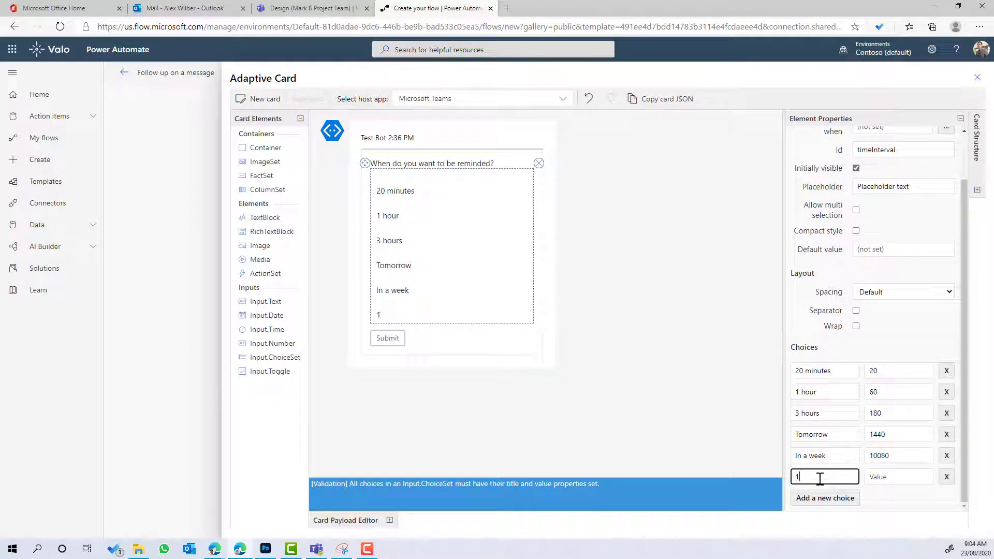
{"action": "type", "text": " minute"}
{"action": "key", "text": "Tab"}
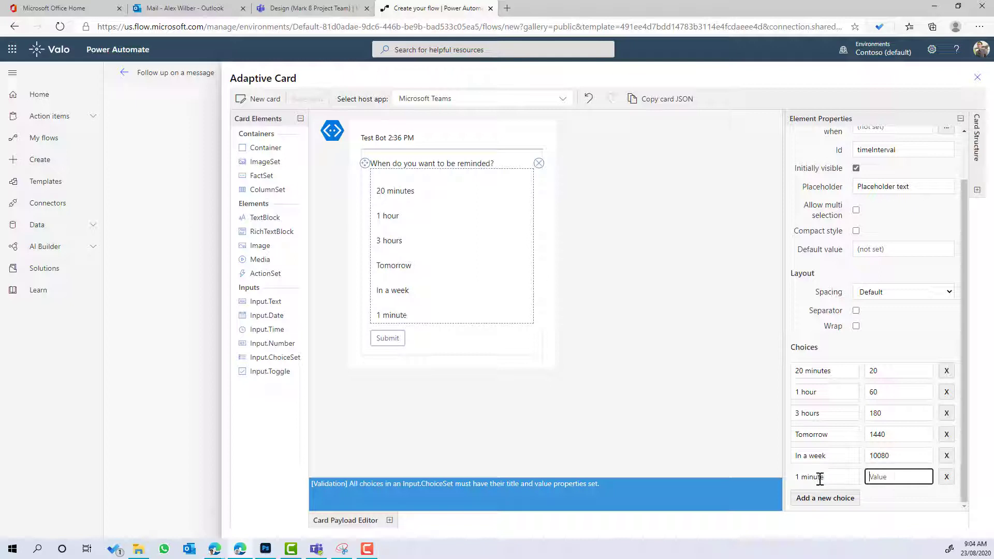
{"action": "type", "text": "1"}
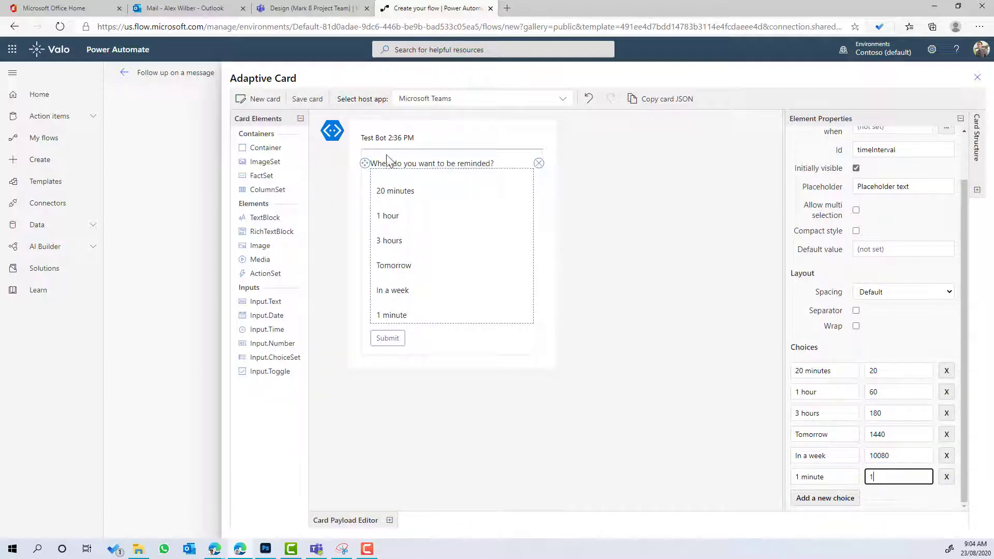
{"action": "left_click", "coordinate": [296, 104]}
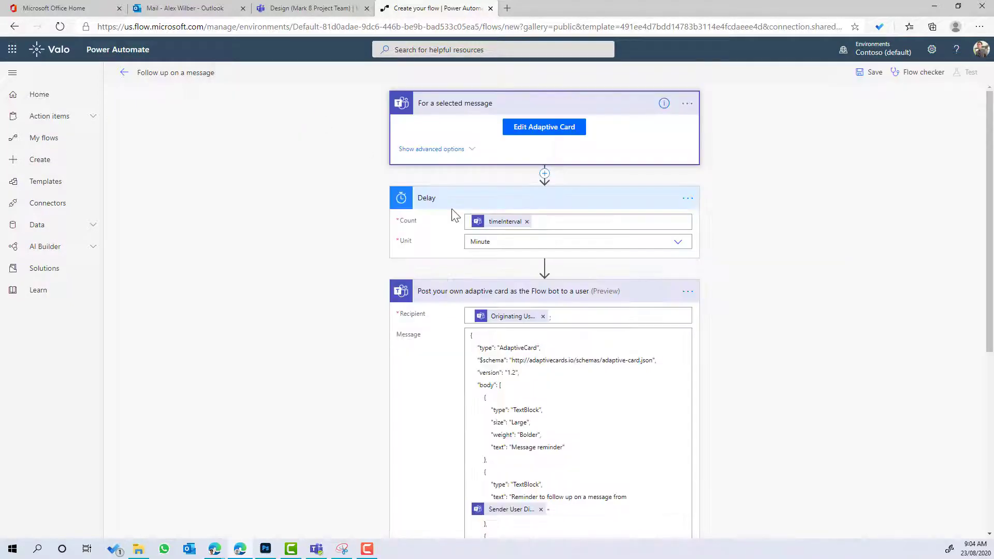
Rename the flow as "Follow up on a Team Message" and save it.
{"action": "scroll", "coordinate": [476, 222], "scroll_direction": "down", "scroll_amount": 1}
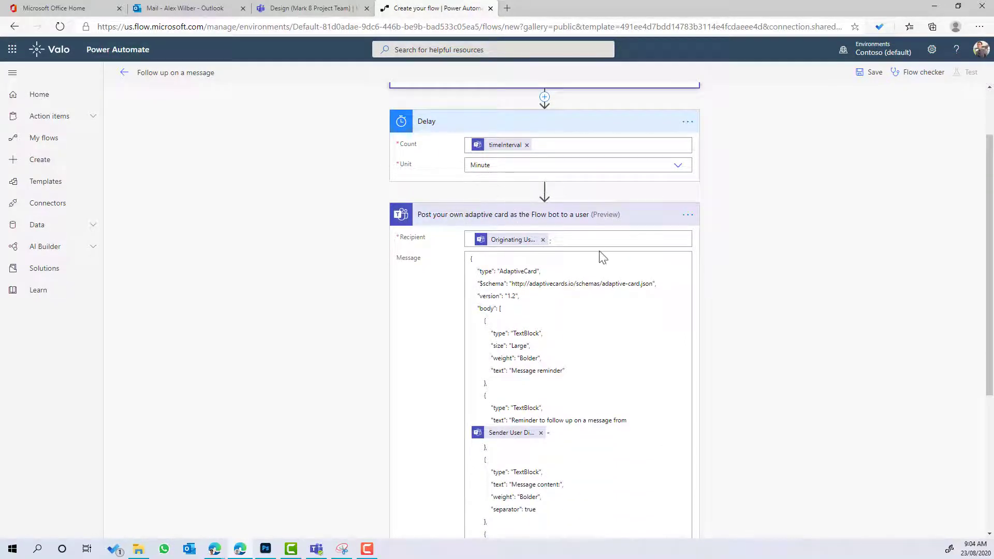
{"action": "scroll", "coordinate": [594, 250], "scroll_direction": "down", "scroll_amount": 1}
{"action": "scroll", "coordinate": [552, 137], "scroll_direction": "up", "scroll_amount": 2}
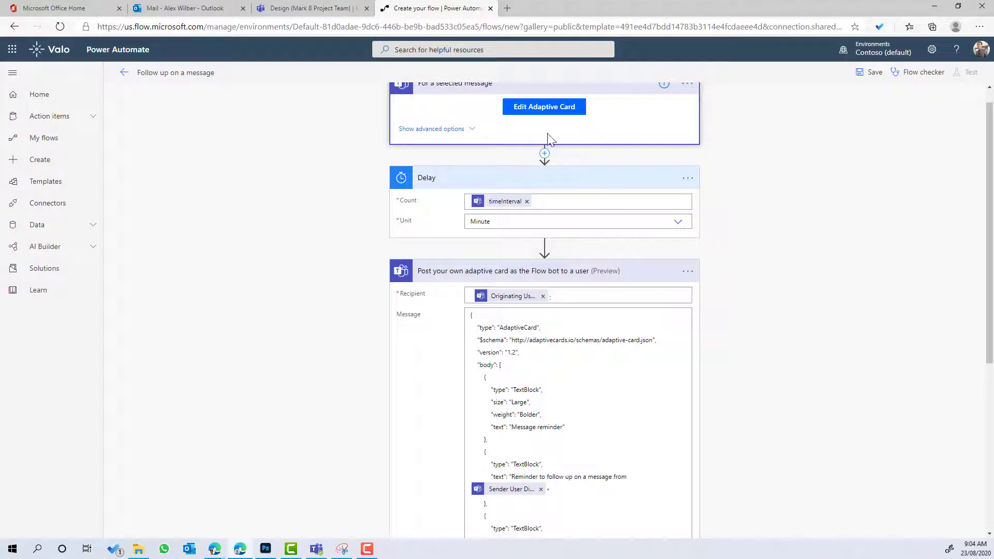
{"action": "scroll", "coordinate": [614, 238], "scroll_direction": "down", "scroll_amount": 2}
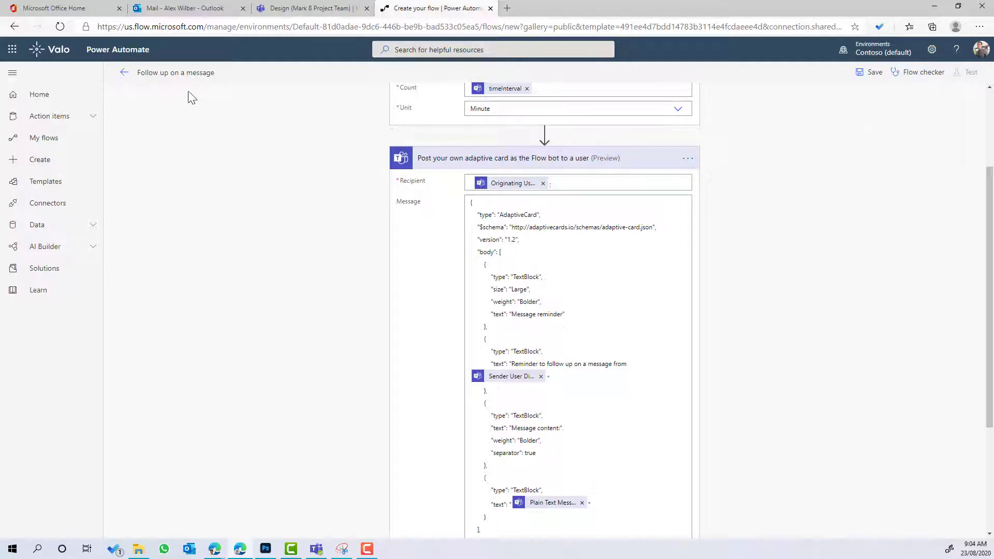
{"action": "left_click", "coordinate": [161, 74]}
{"action": "left_click", "coordinate": [160, 73]}
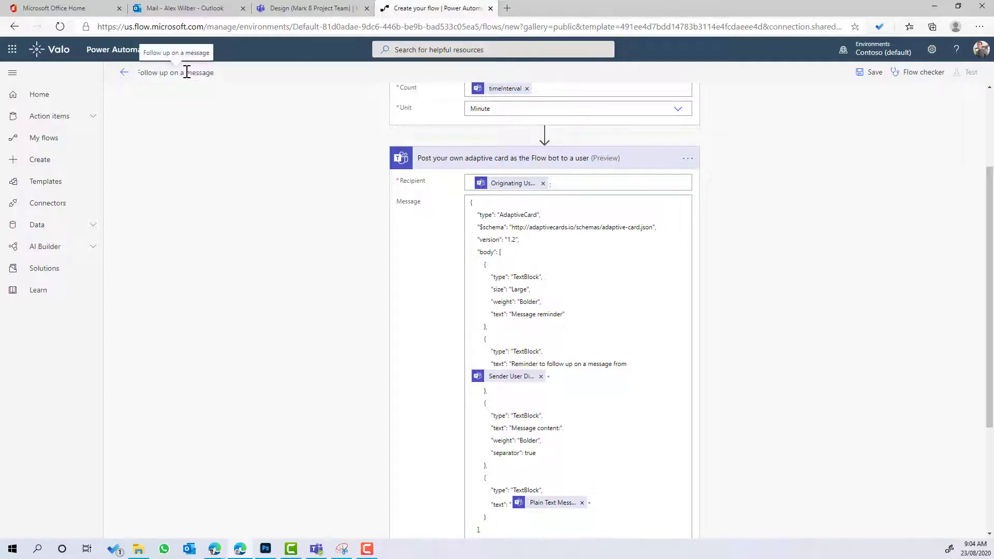
{"action": "left_click", "coordinate": [187, 72]}
{"action": "type", "text": "Team"}
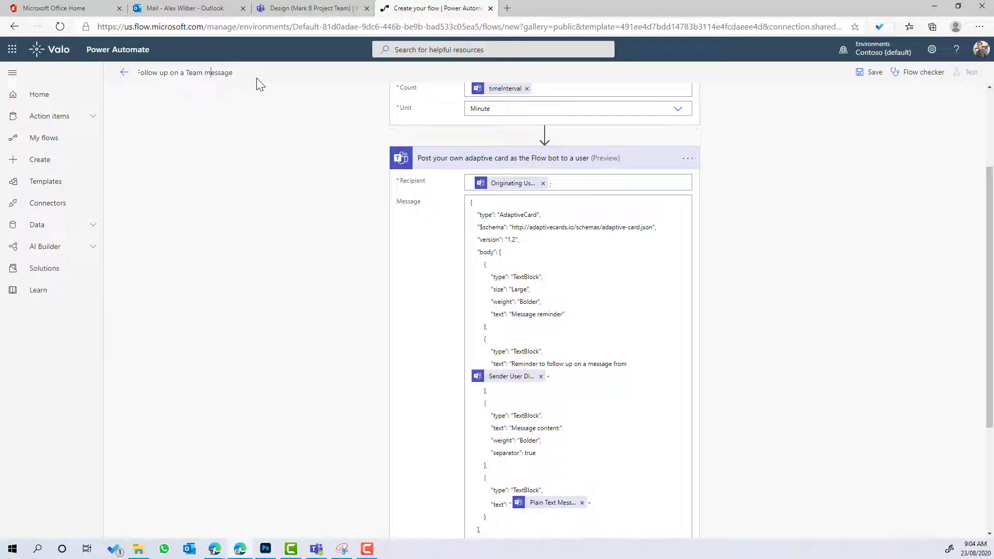
{"action": "key", "text": "BackSpace"}
{"action": "type", "text": "M"}
{"action": "left_click", "coordinate": [865, 72]}
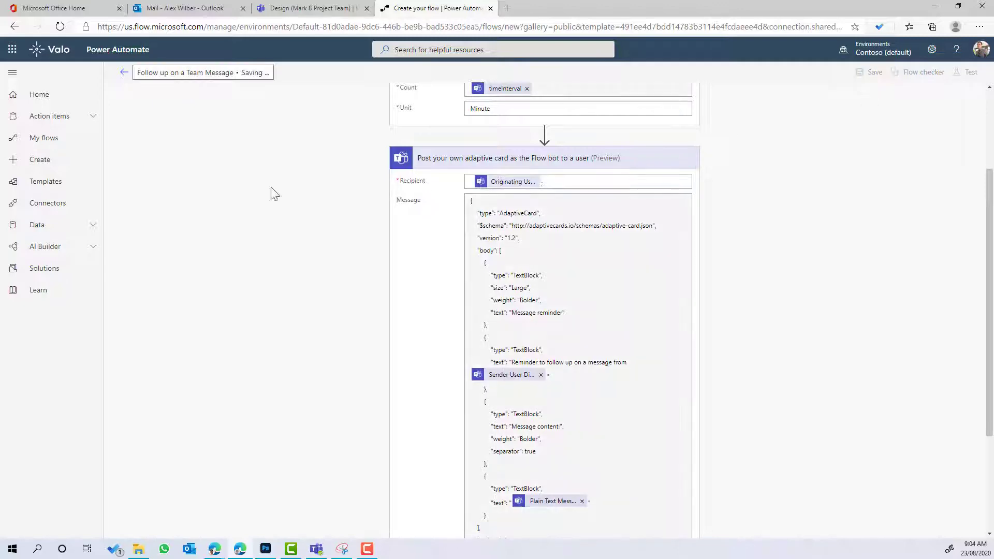
Switch to Microsoft Teams, reload it, and run the follow-up flow on the "Great teamwork" post in Design with a 1 minute reminder.
{"action": "left_click", "coordinate": [300, 11]}
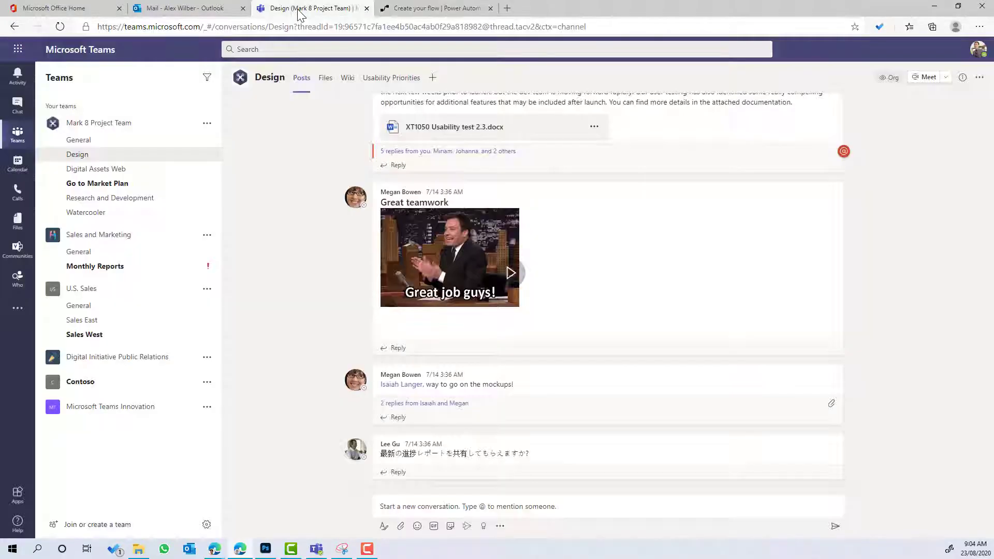
{"action": "left_click", "coordinate": [60, 26]}
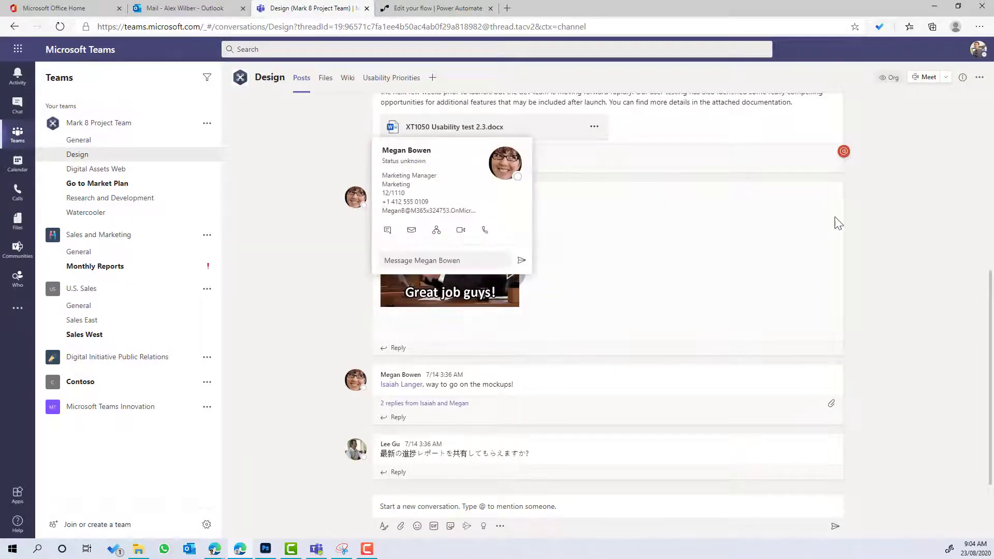
{"action": "left_click", "coordinate": [833, 175]}
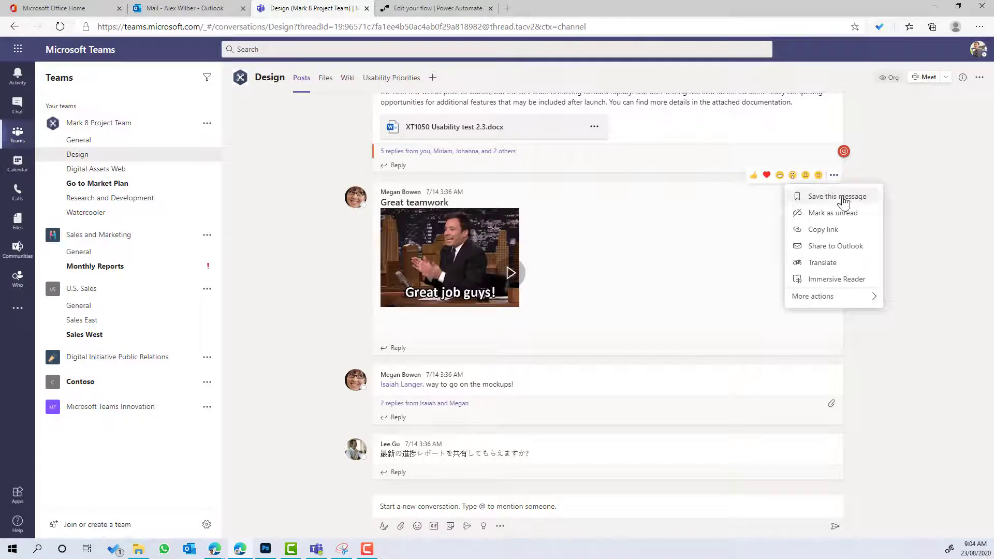
{"action": "mouse_move", "coordinate": [821, 303]}
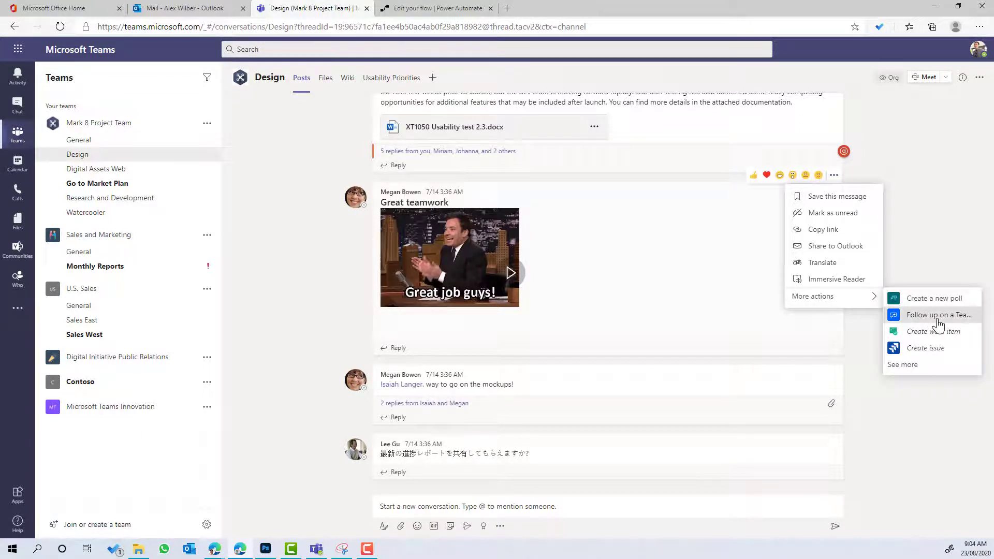
{"action": "left_click", "coordinate": [938, 321]}
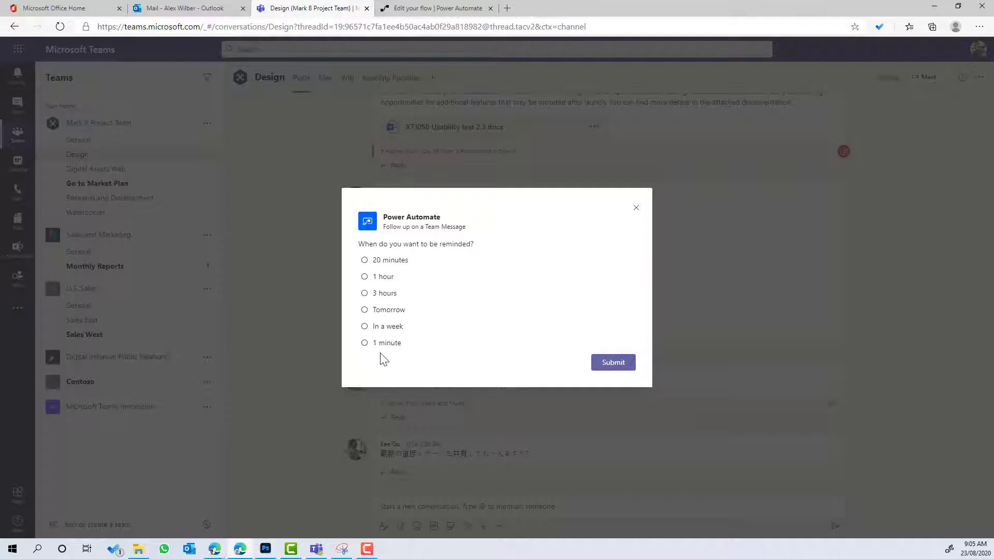
{"action": "left_click", "coordinate": [617, 364]}
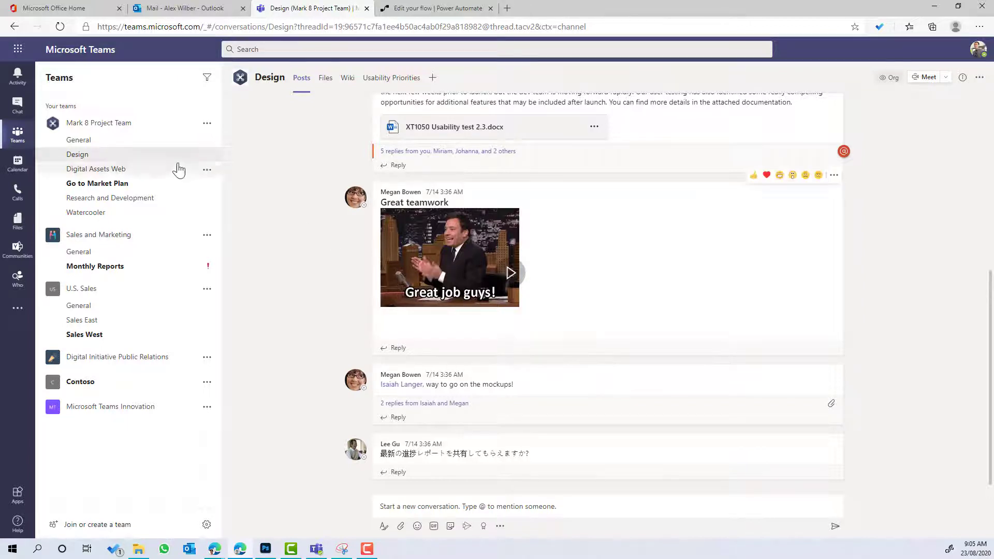
From the Digital Assets Web channel, open the new Flow message reminder in the activity feed and view its original message.
{"action": "left_click", "coordinate": [86, 173]}
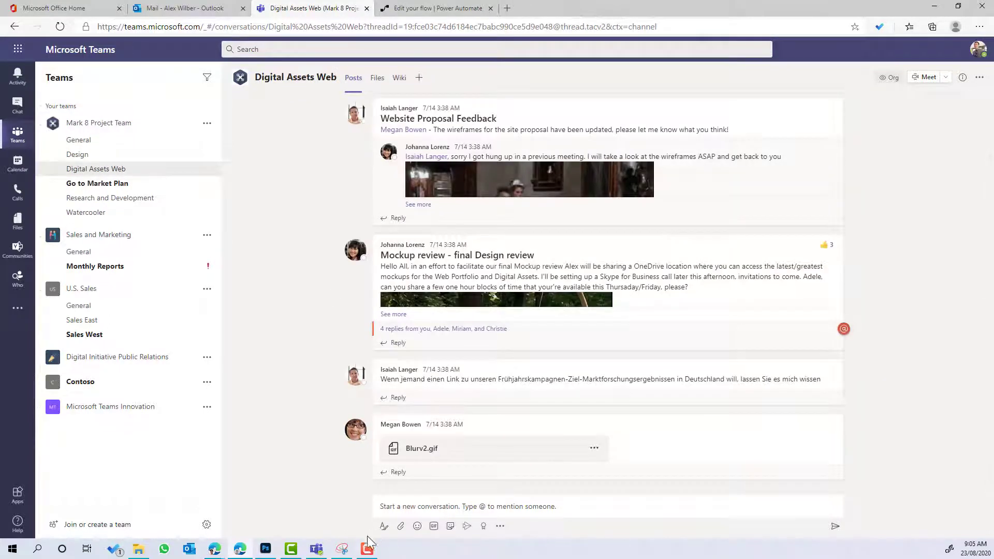
{"action": "mouse_move", "coordinate": [365, 550]}
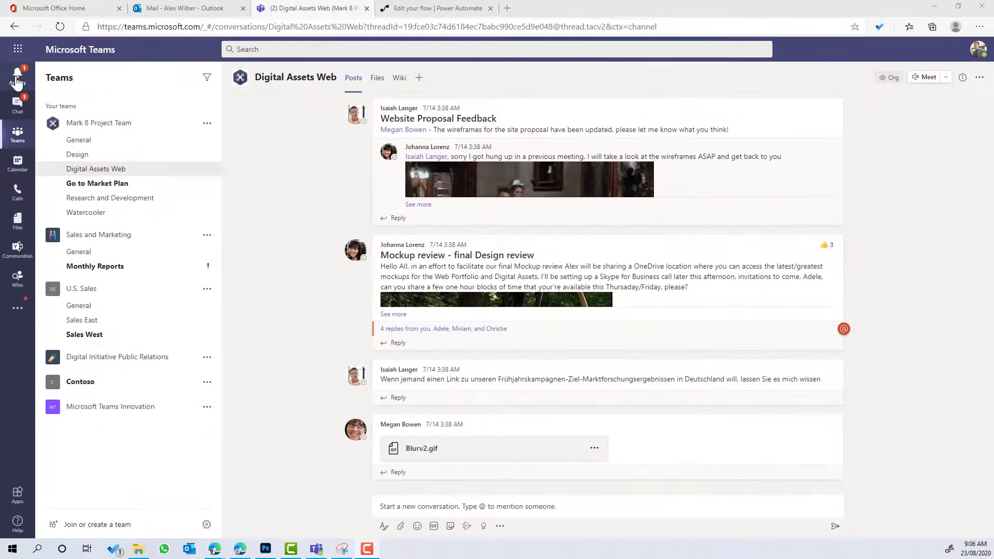
{"action": "left_click", "coordinate": [20, 97]}
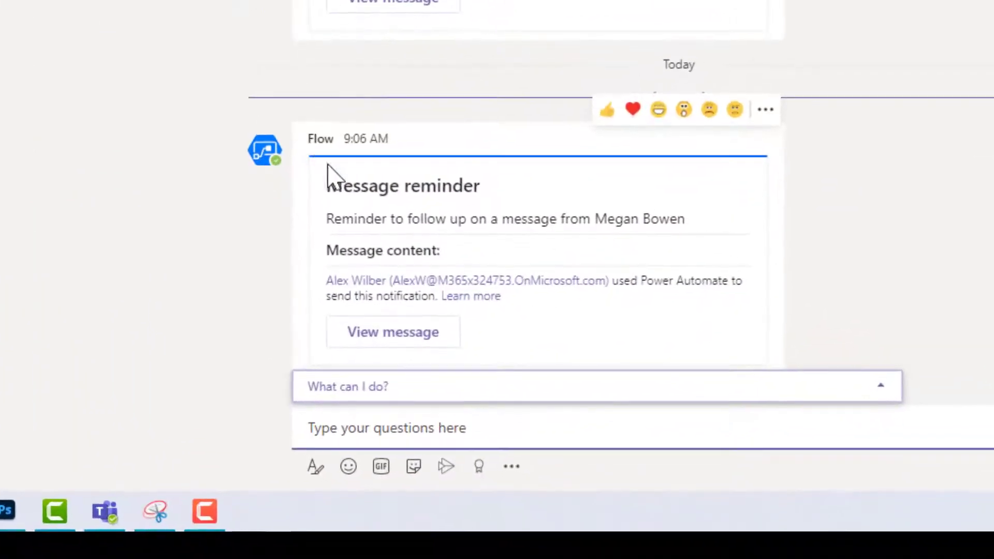
{"action": "left_click_drag", "start_coordinate": [322, 186], "coordinate": [535, 200]}
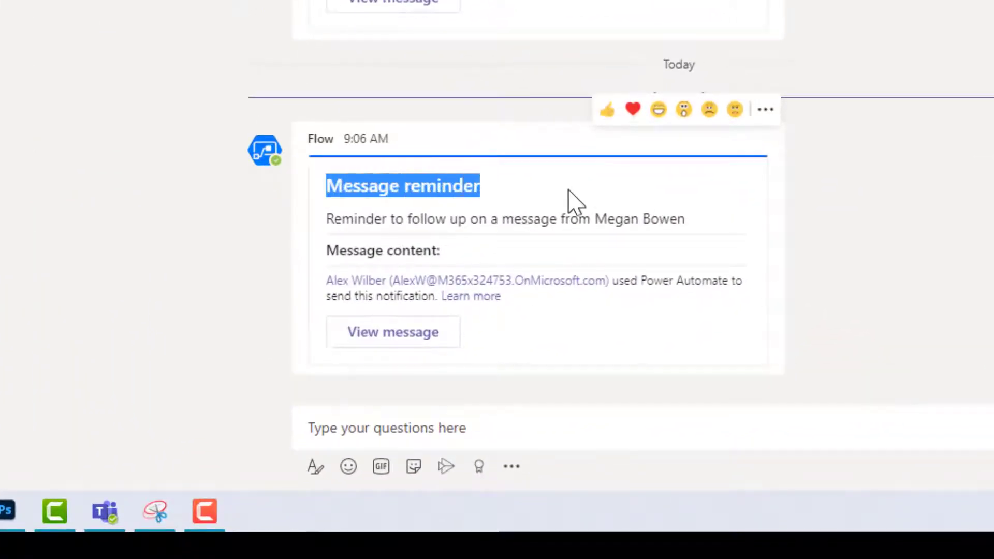
{"action": "left_click_drag", "start_coordinate": [325, 251], "coordinate": [452, 250]}
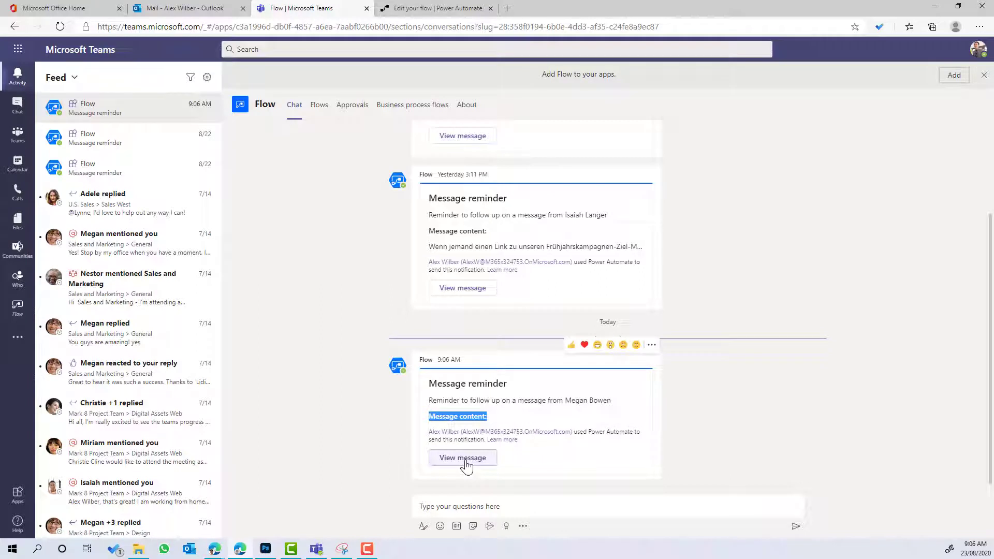
{"action": "left_click", "coordinate": [461, 460]}
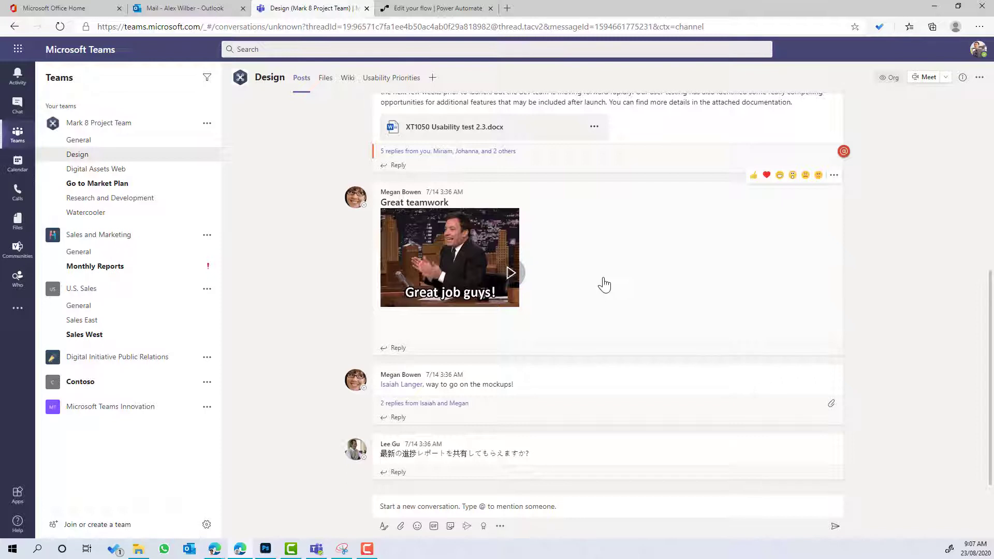
Examine the follow-up flow's reminder choices for the Quota page post in the Monthly Reports channel and close the form without submitting.
{"action": "left_click", "coordinate": [91, 268]}
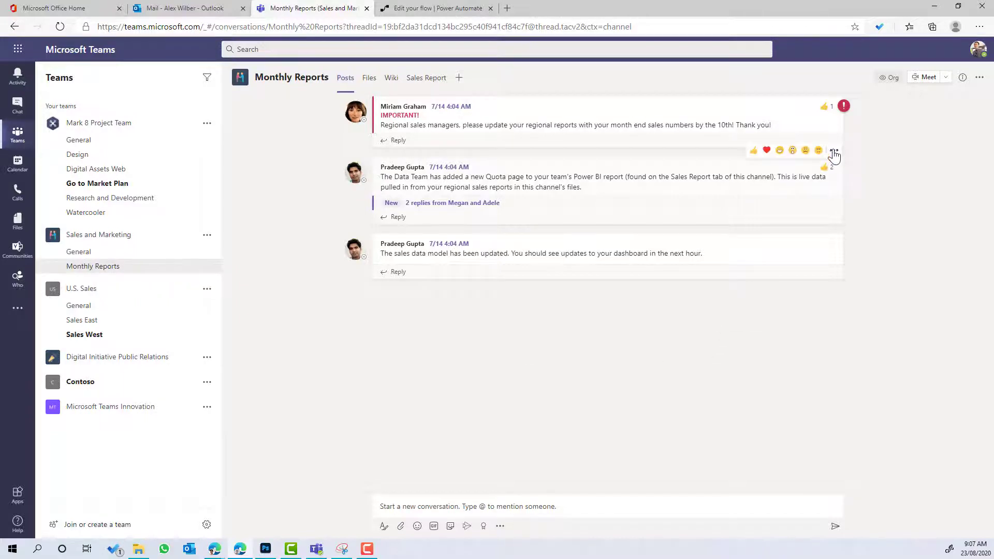
{"action": "left_click", "coordinate": [833, 150]}
{"action": "mouse_move", "coordinate": [821, 290]}
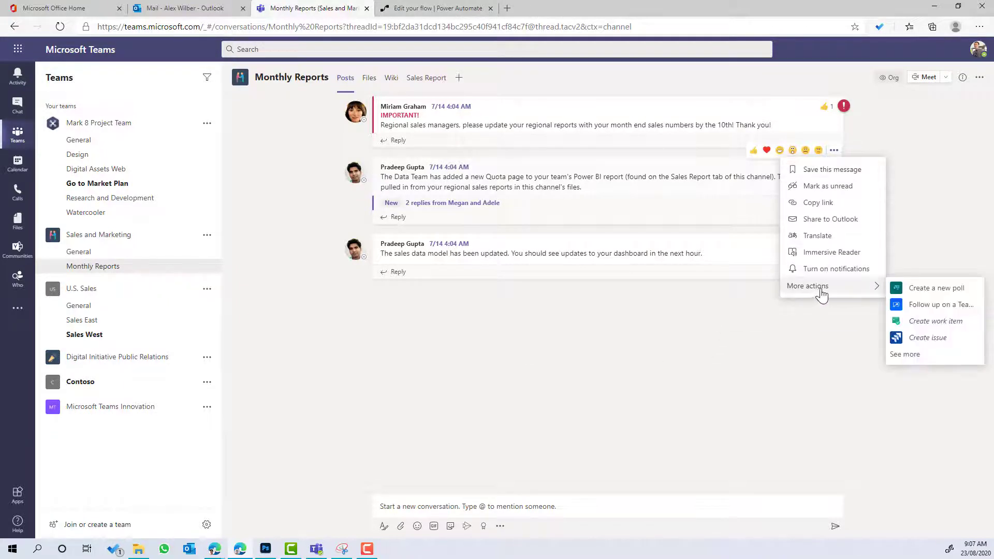
{"action": "left_click", "coordinate": [940, 313]}
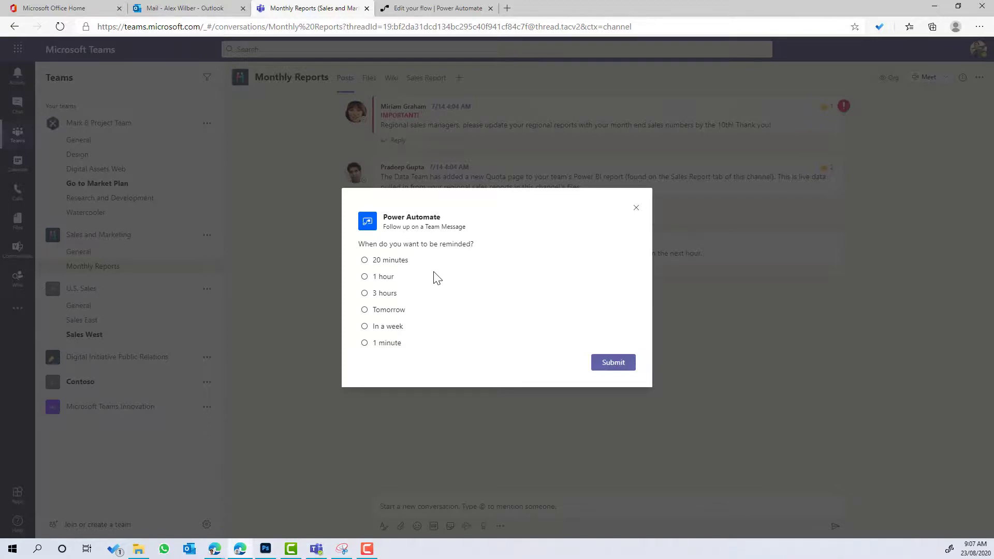
{"action": "left_click", "coordinate": [636, 208]}
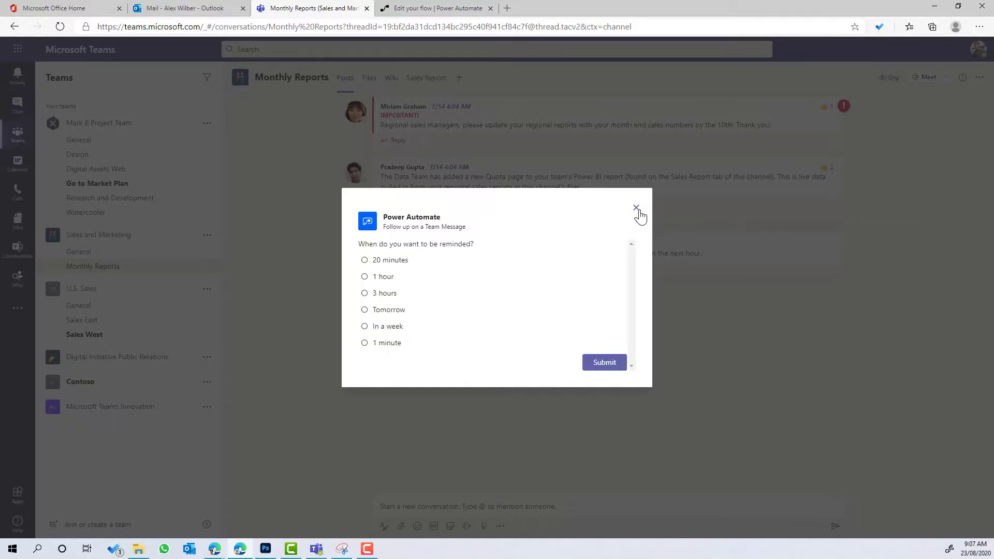